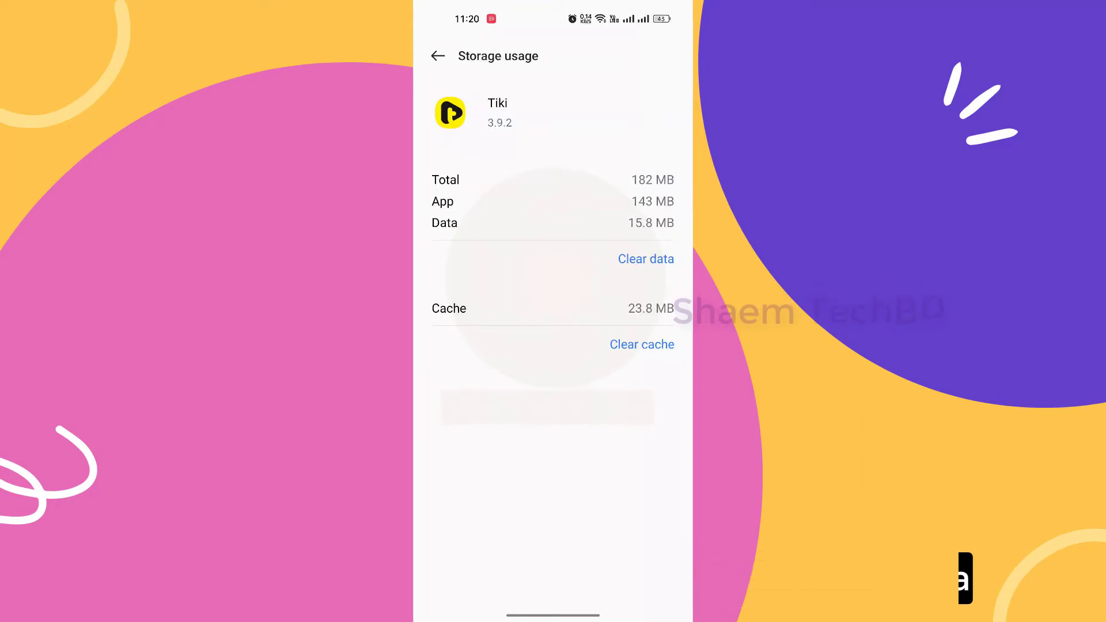
Clear Tiki's storage data to 0 B, then force-stop Tiki from its app info page
{"action": "left_click", "coordinate": [630, 257]}
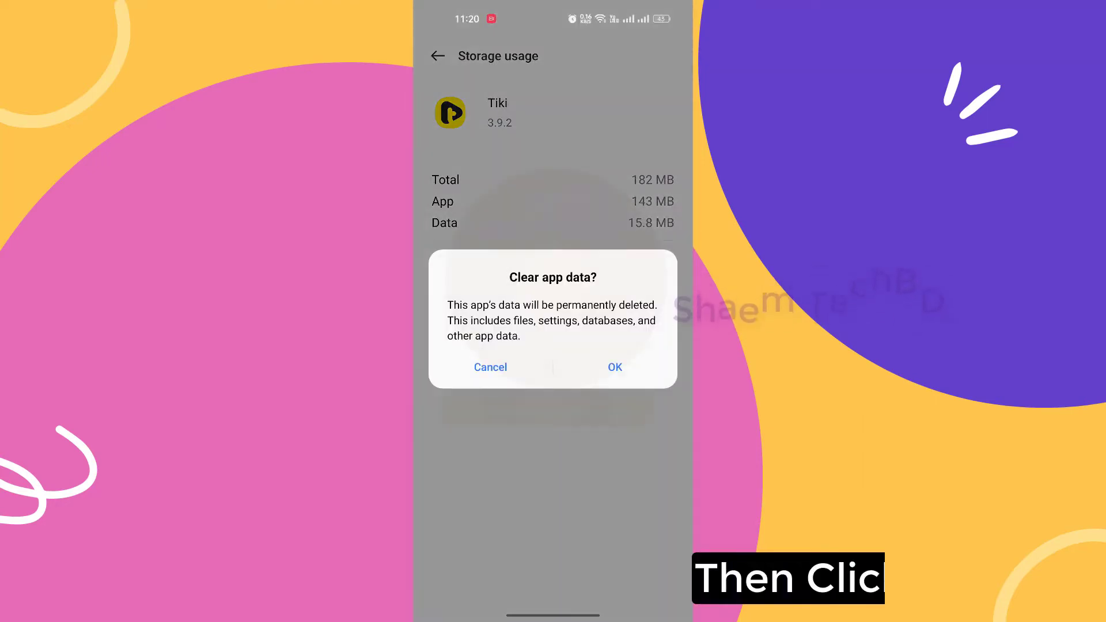
{"action": "left_click", "coordinate": [624, 364]}
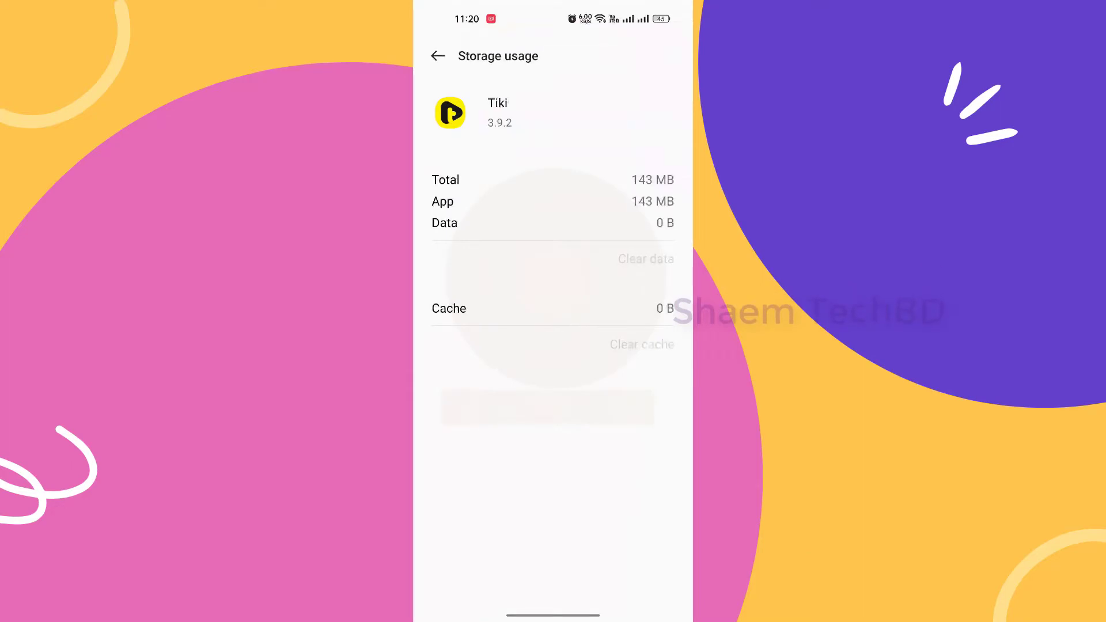
{"action": "left_click", "coordinate": [437, 56]}
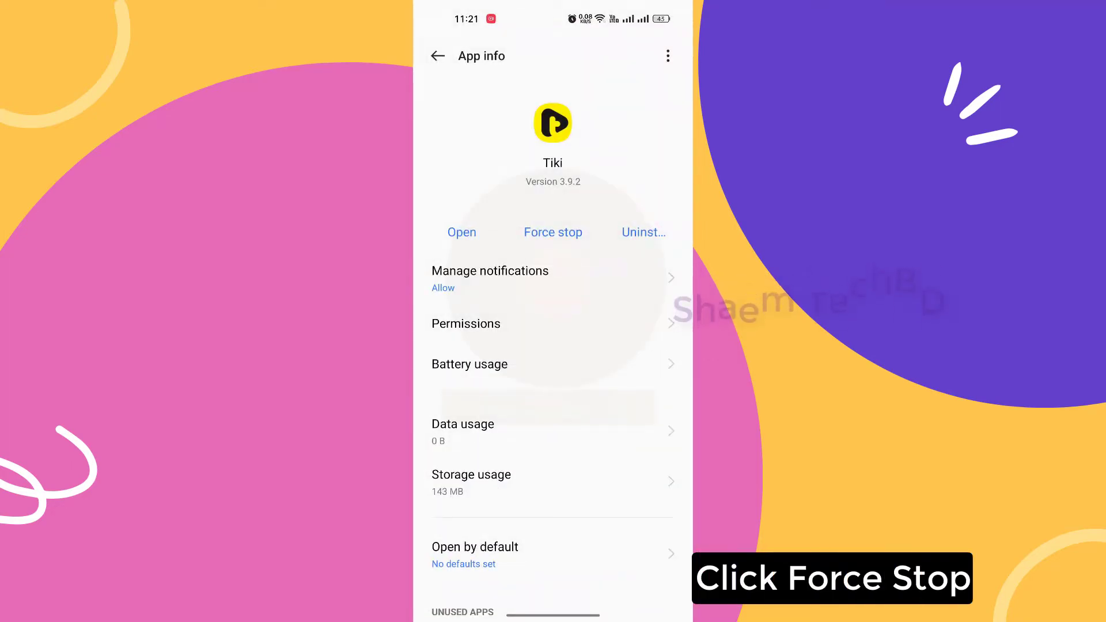
{"action": "left_click", "coordinate": [553, 233]}
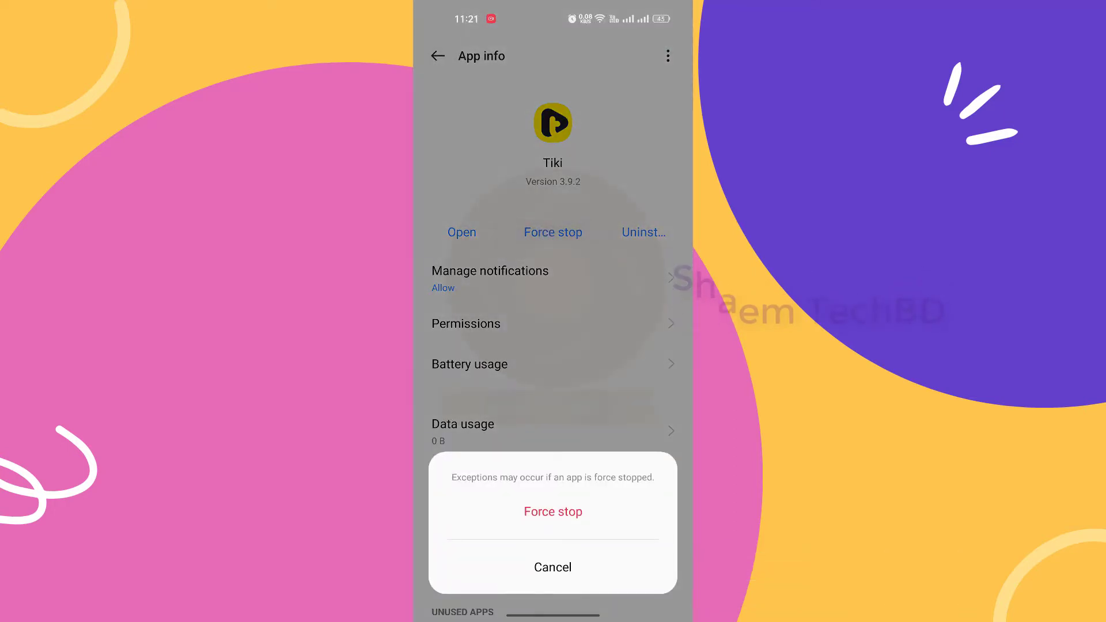
{"action": "left_click", "coordinate": [563, 511]}
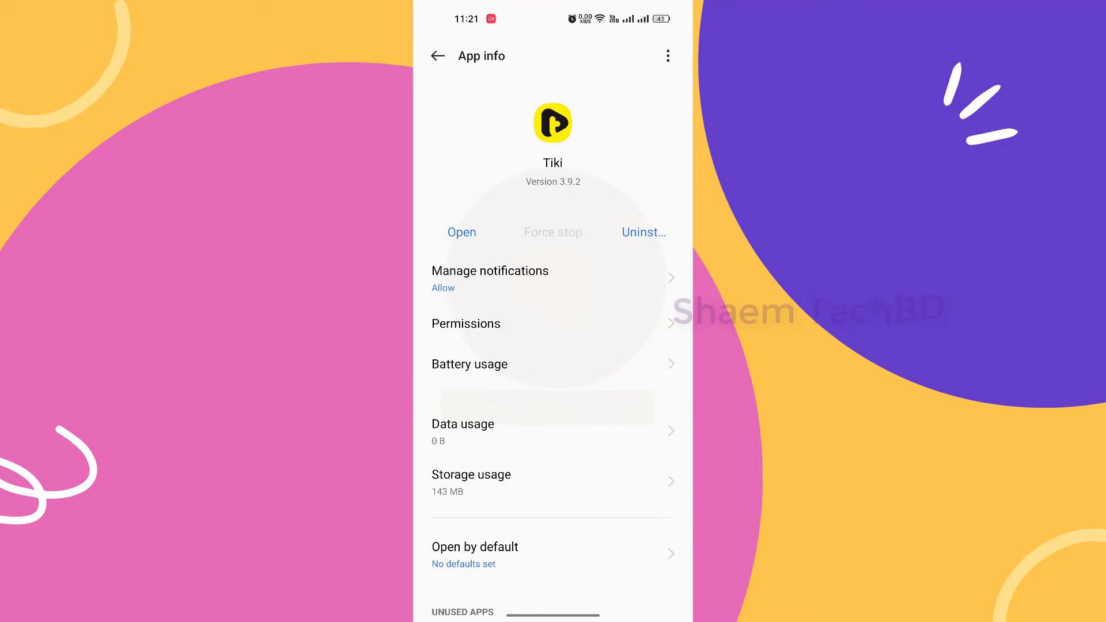
Close Settings from Recents and reopen Settings from the app drawer
{"action": "left_click_drag", "start_coordinate": [545, 617], "coordinate": [550, 449]}
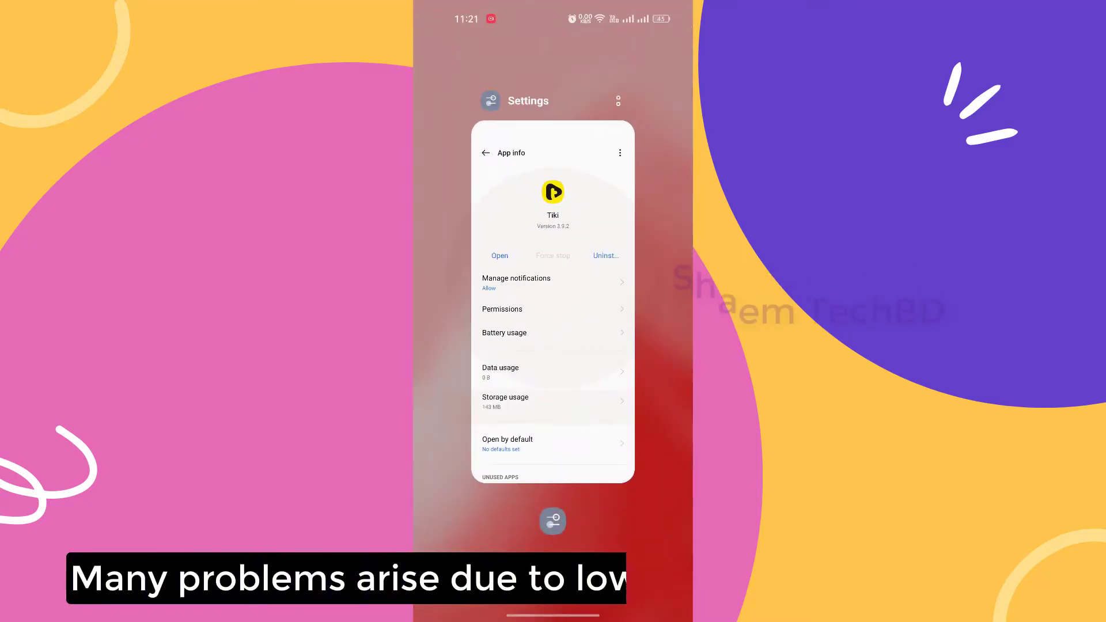
{"action": "left_click_drag", "start_coordinate": [553, 345], "coordinate": [553, 58]}
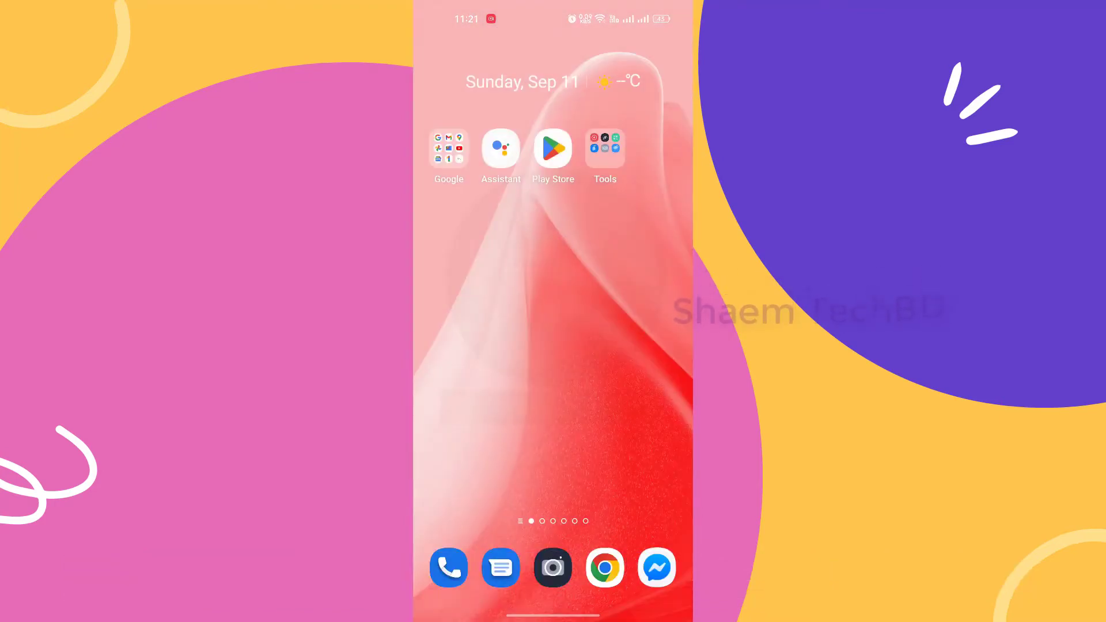
{"action": "left_click_drag", "start_coordinate": [539, 468], "coordinate": [539, 230]}
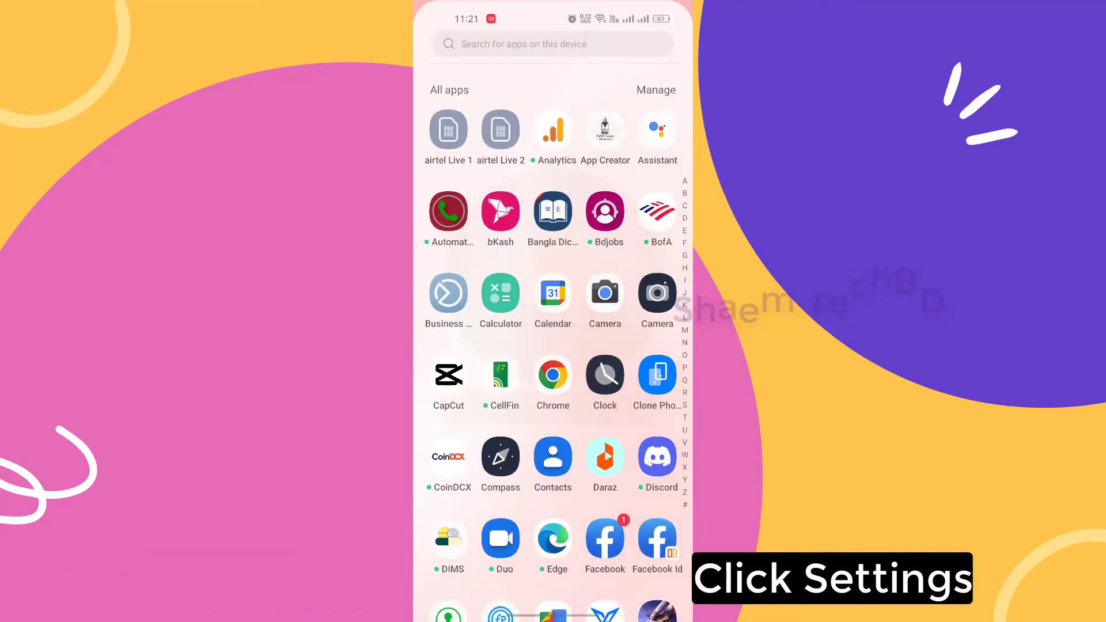
{"action": "scroll", "coordinate": [553, 346], "scroll_direction": "down", "scroll_amount": 15}
{"action": "scroll", "coordinate": [553, 335], "scroll_direction": "up", "scroll_amount": 8}
{"action": "left_click", "coordinate": [448, 440]}
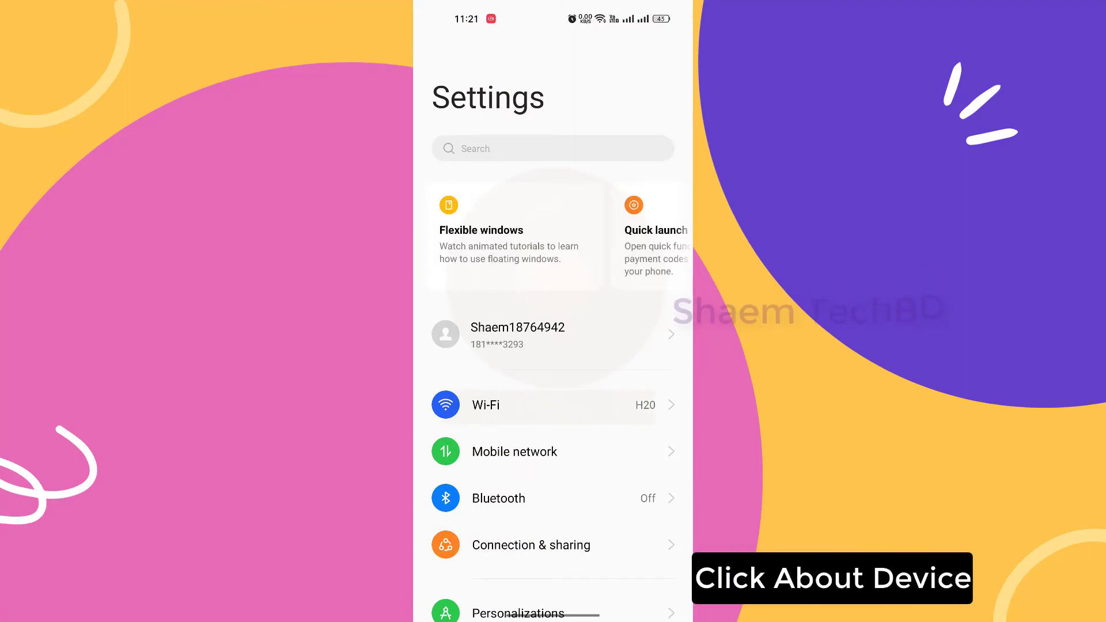
Run Clean up from About device > Storage, clearing about 37 MB of junk files
{"action": "scroll", "coordinate": [553, 346], "scroll_direction": "down", "scroll_amount": 10}
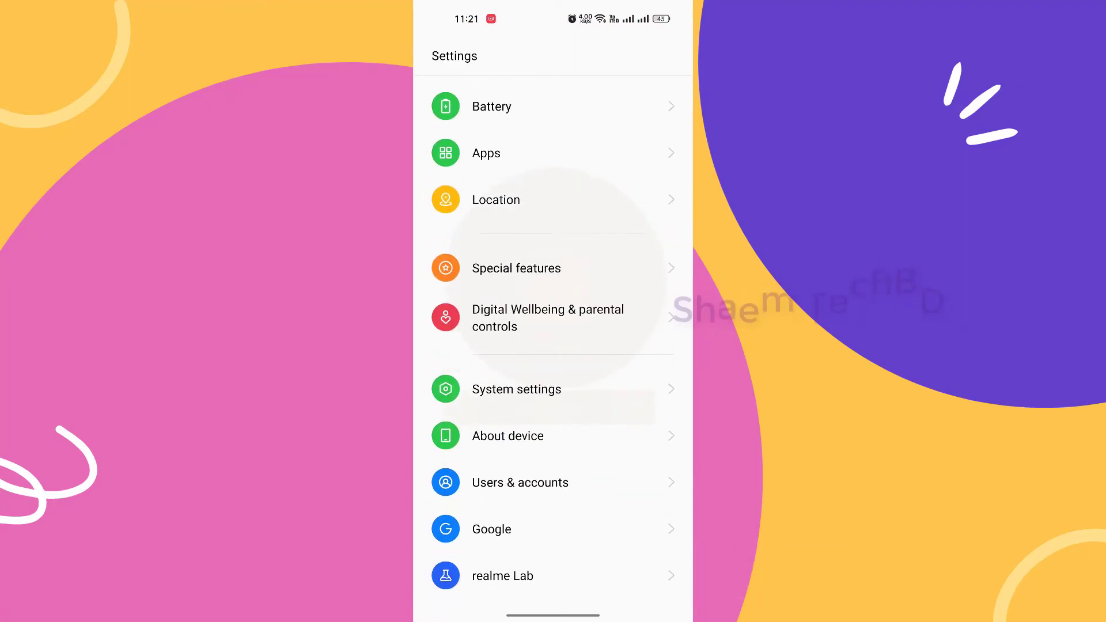
{"action": "left_click", "coordinate": [519, 432]}
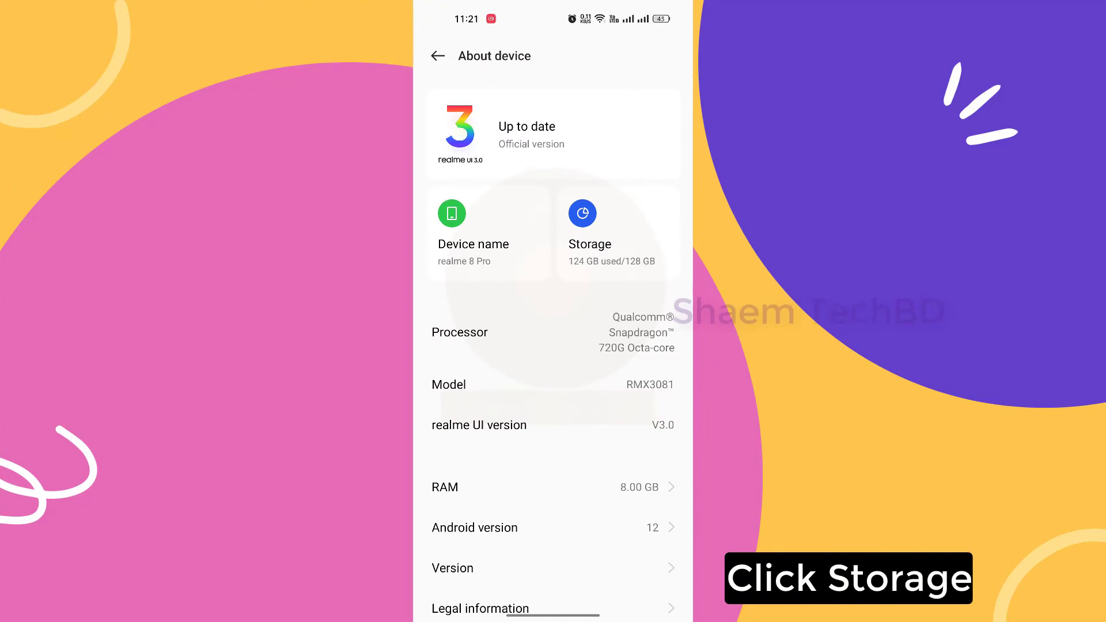
{"action": "left_click", "coordinate": [611, 234]}
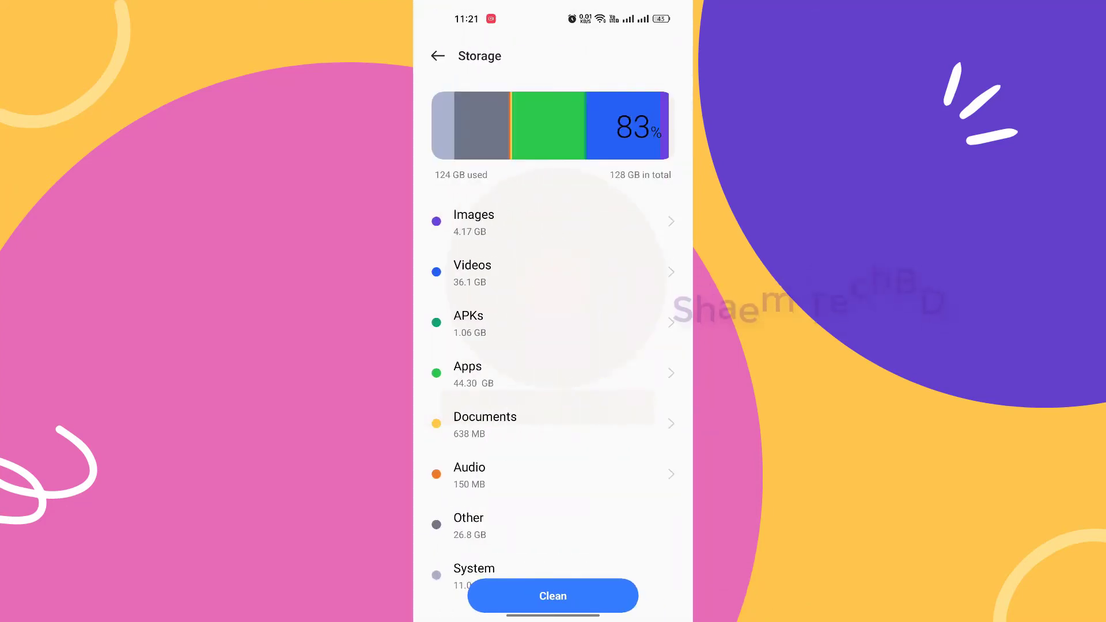
{"action": "left_click", "coordinate": [553, 596]}
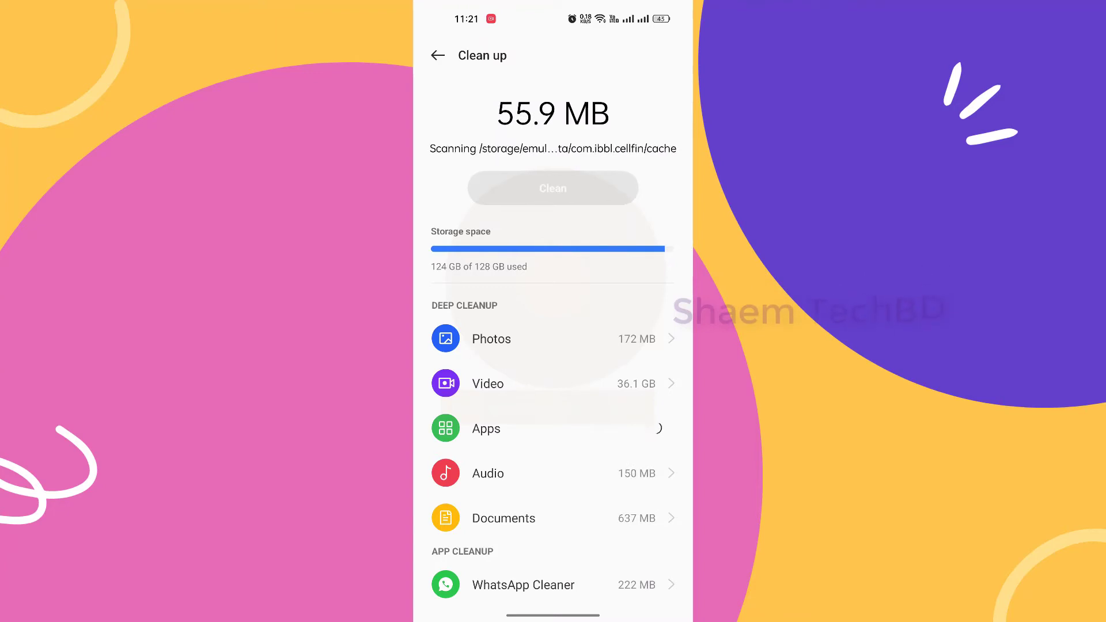
{"action": "left_click", "coordinate": [553, 189]}
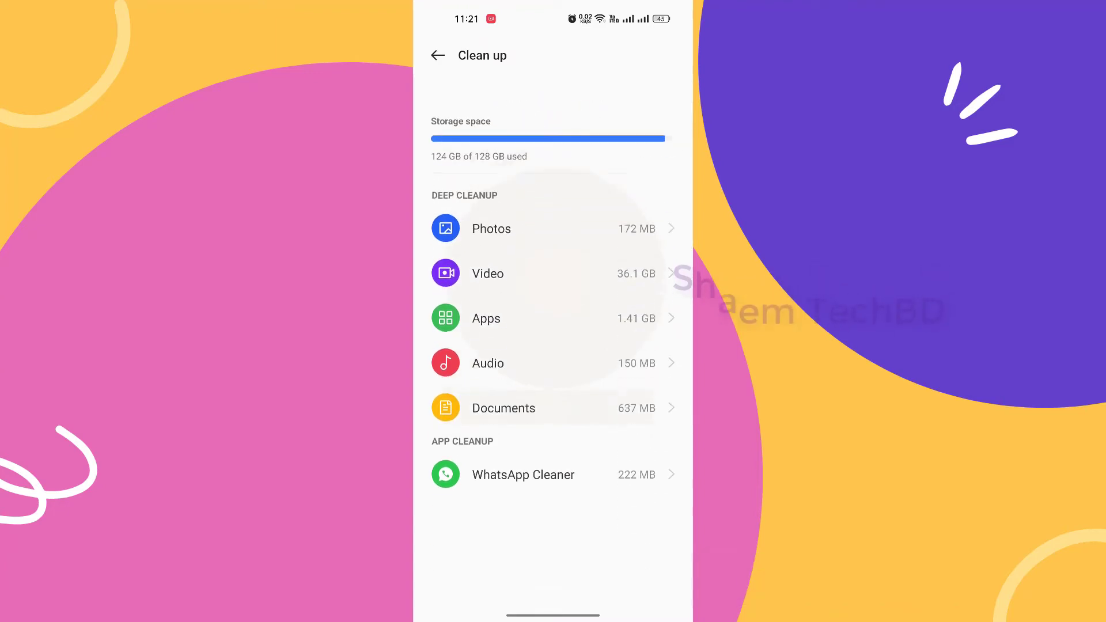
{"action": "left_click_drag", "start_coordinate": [563, 585], "coordinate": [553, 86]}
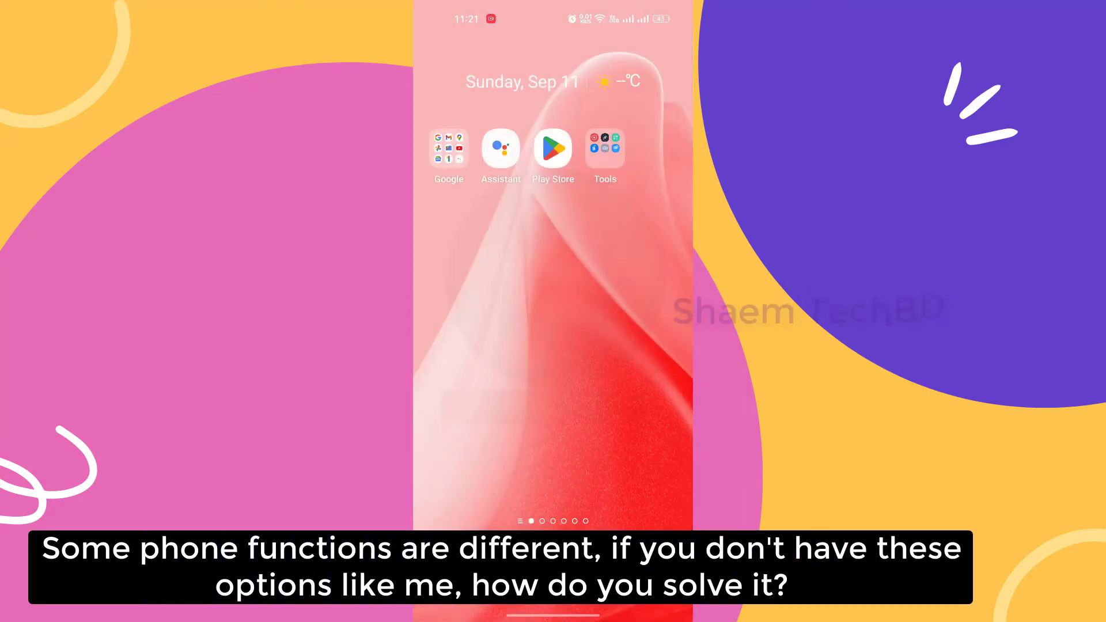
Reopen Settings from the app drawer
{"action": "left_click_drag", "start_coordinate": [582, 392], "coordinate": [582, 173]}
{"action": "scroll", "coordinate": [553, 346], "scroll_direction": "down", "scroll_amount": 10}
{"action": "scroll", "coordinate": [553, 345], "scroll_direction": "down", "scroll_amount": 5}
{"action": "scroll", "coordinate": [553, 346], "scroll_direction": "up", "scroll_amount": 3}
{"action": "scroll", "coordinate": [568, 450], "scroll_direction": "up", "scroll_amount": 2}
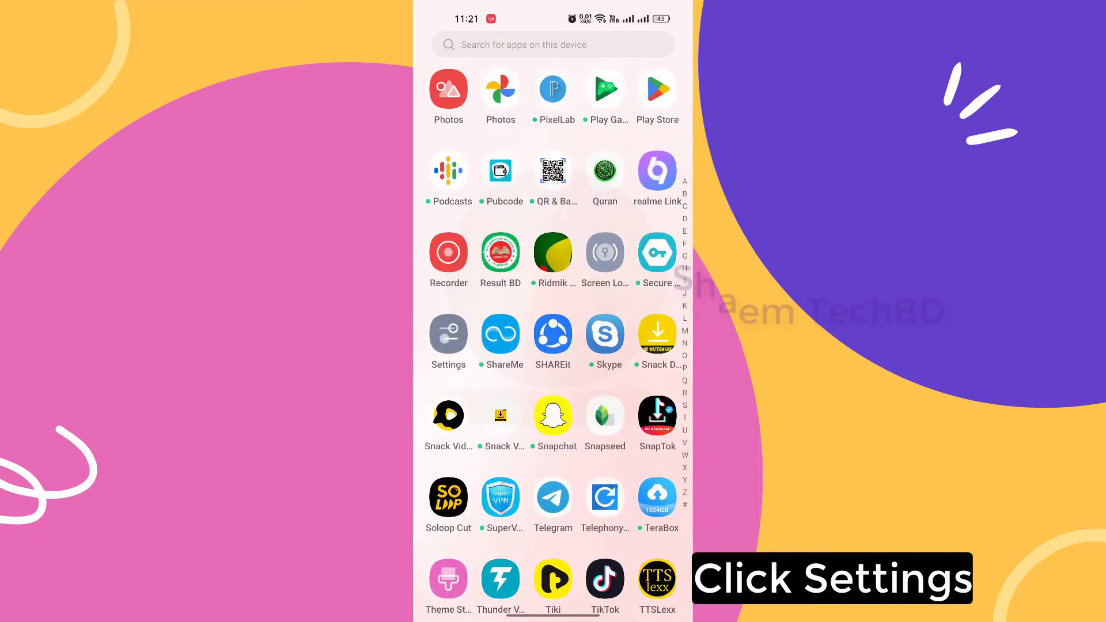
{"action": "left_click", "coordinate": [448, 334]}
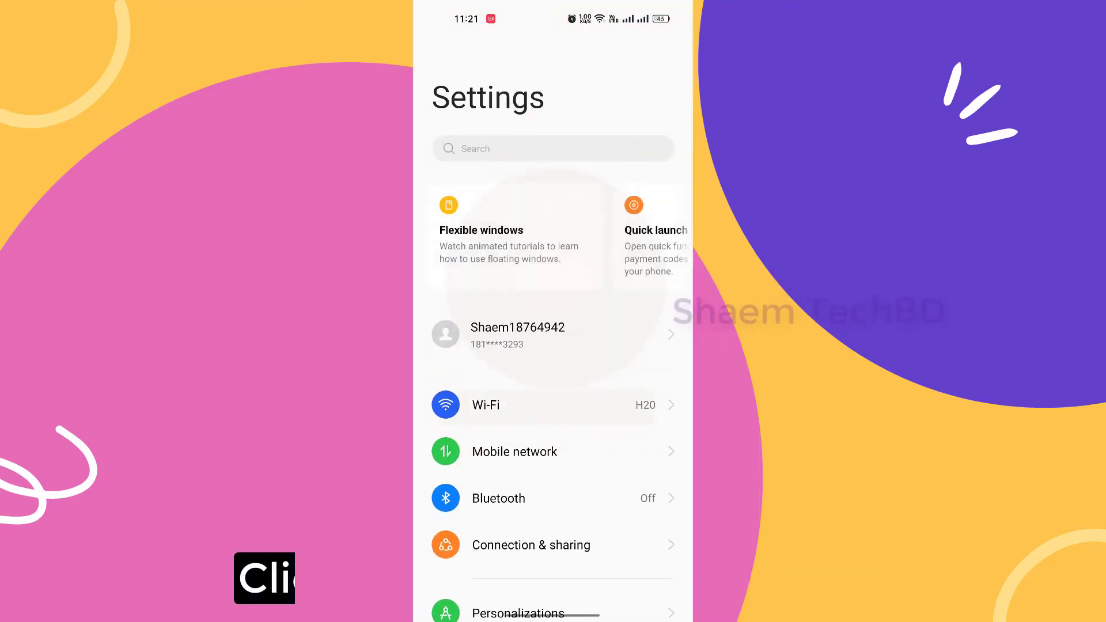
Search settings for 'storage', open the Storage page, and run Clean up
{"action": "left_click", "coordinate": [553, 149]}
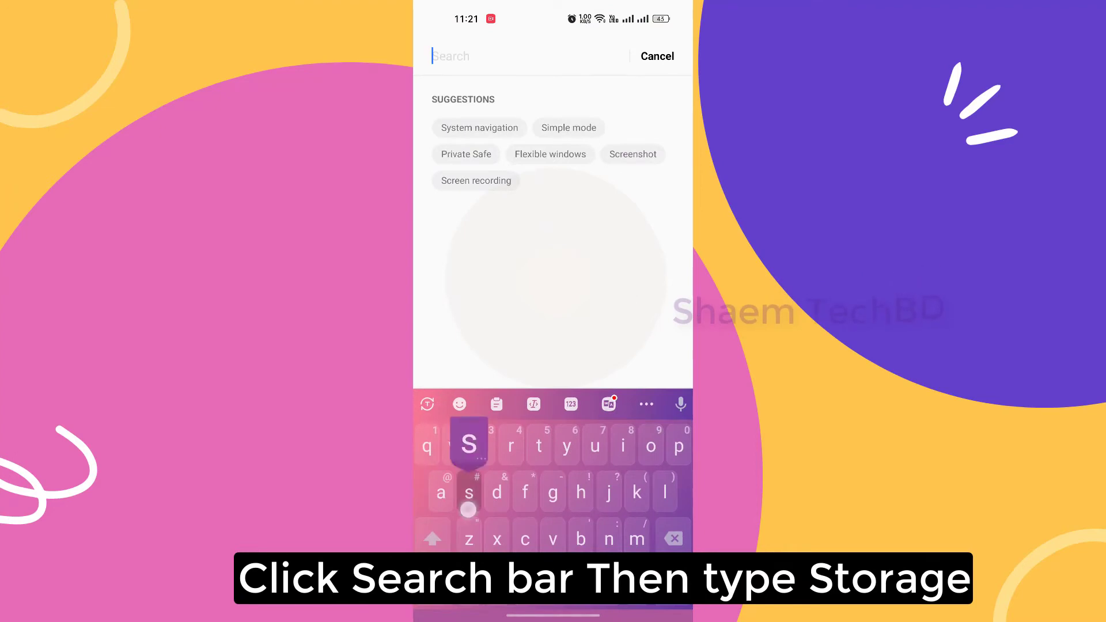
{"action": "type", "text": "storage"}
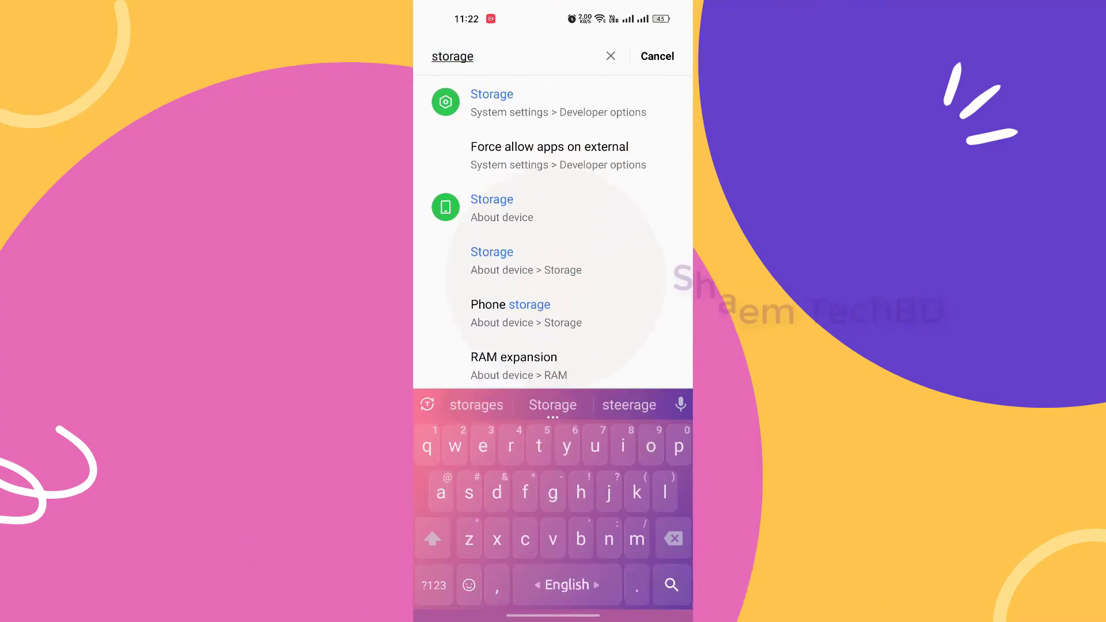
{"action": "left_click", "coordinate": [492, 208]}
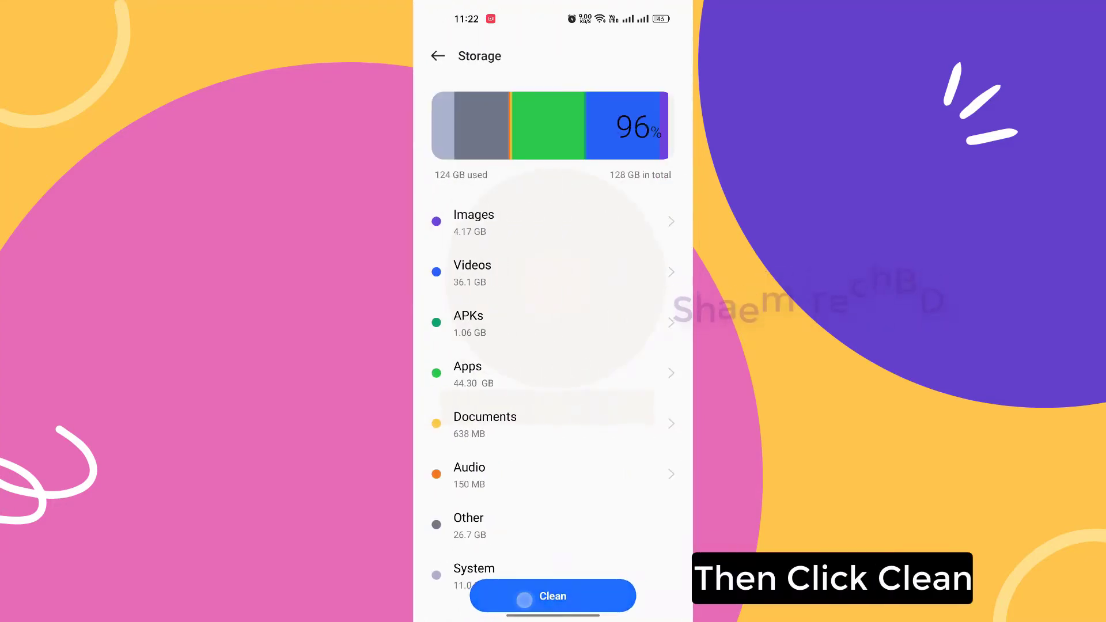
{"action": "left_click", "coordinate": [553, 595]}
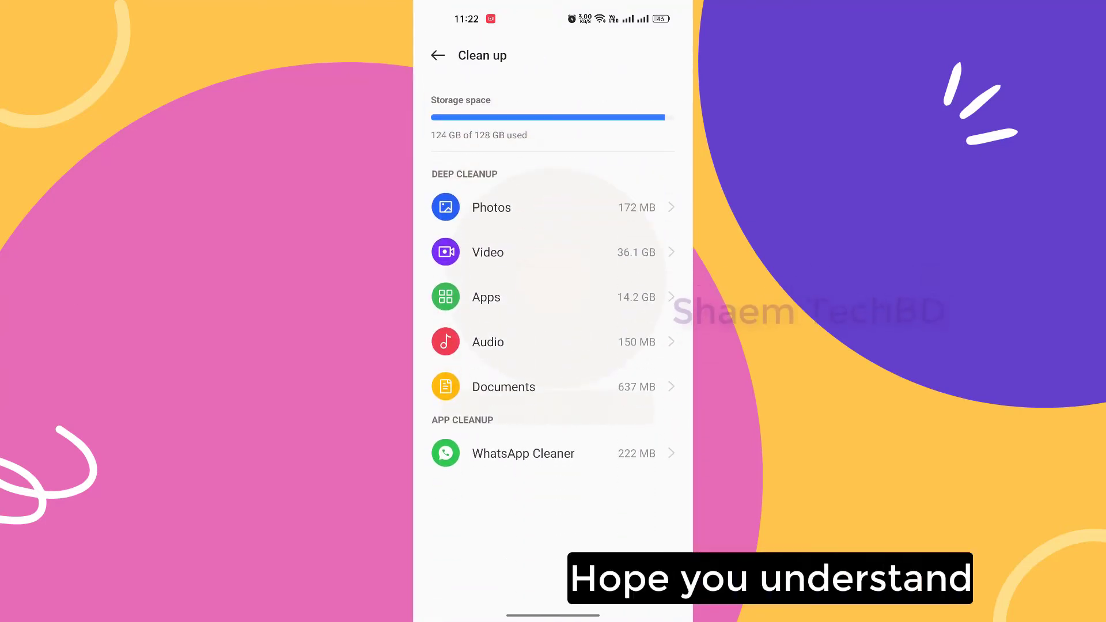
Swipe Settings away in Recents and return to the first home page with Play Store
{"action": "left_click_drag", "start_coordinate": [553, 615], "coordinate": [553, 403]}
{"action": "left_click_drag", "start_coordinate": [553, 288], "coordinate": [553, 58]}
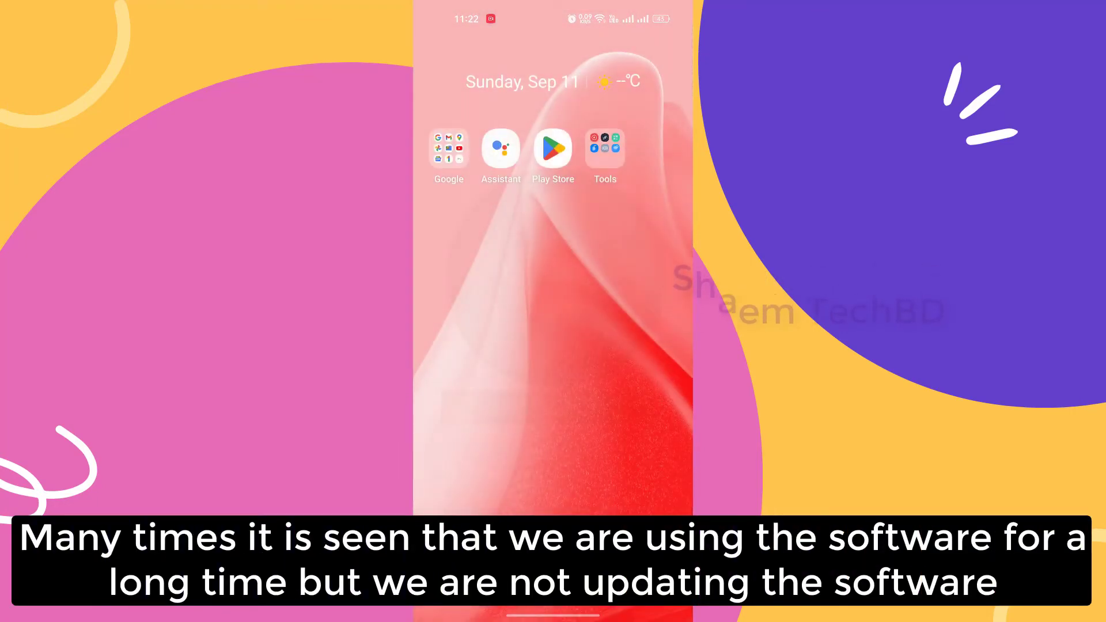
{"action": "left_click_drag", "start_coordinate": [634, 346], "coordinate": [461, 346]}
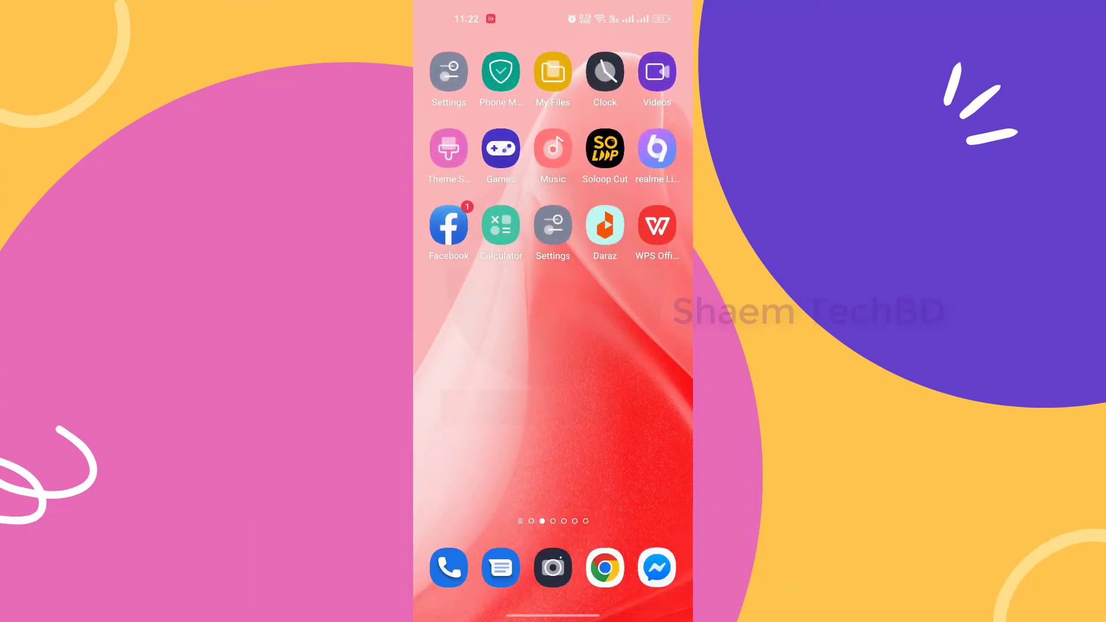
{"action": "left_click_drag", "start_coordinate": [581, 384], "coordinate": [680, 383]}
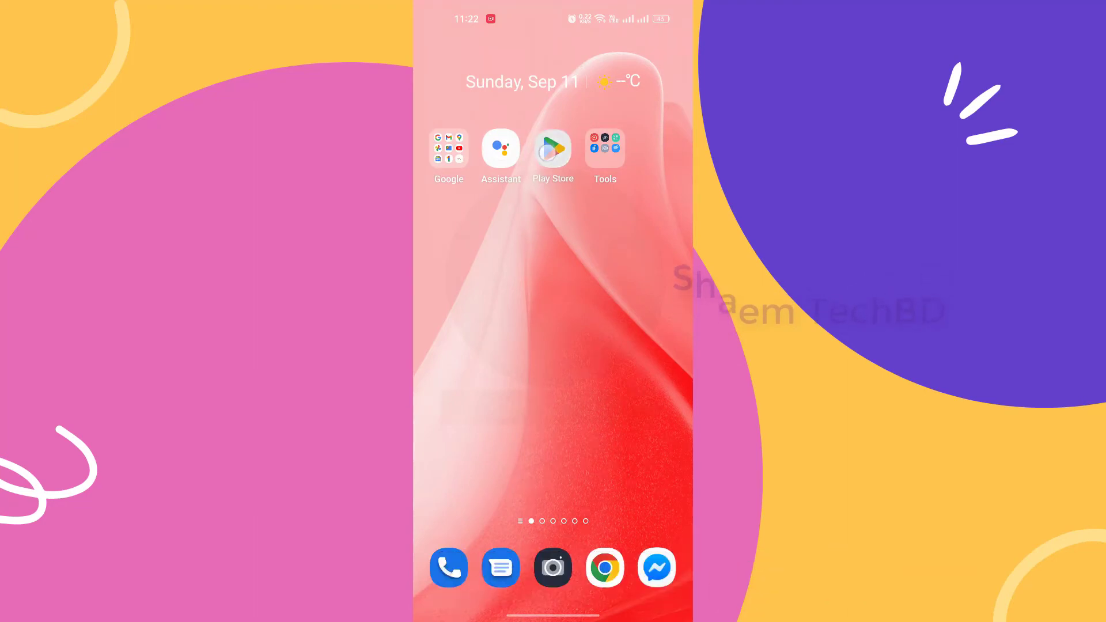
In Play Store, open Tiki - Short Video App from the 'tiki' search history and confirm no update
{"action": "left_click", "coordinate": [549, 150]}
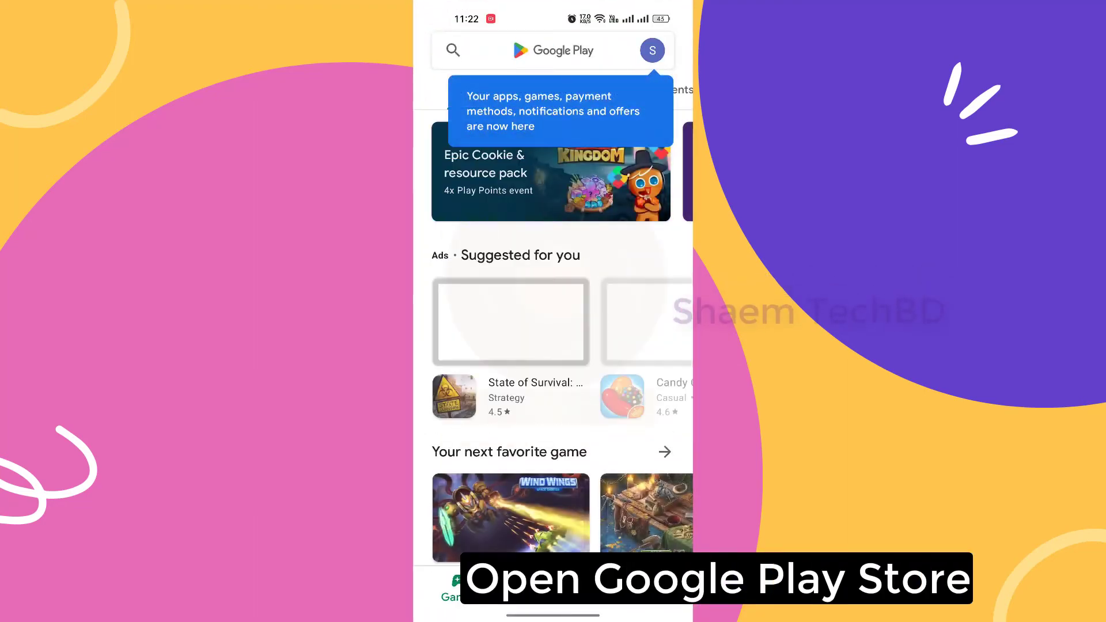
{"action": "left_click", "coordinate": [452, 50]}
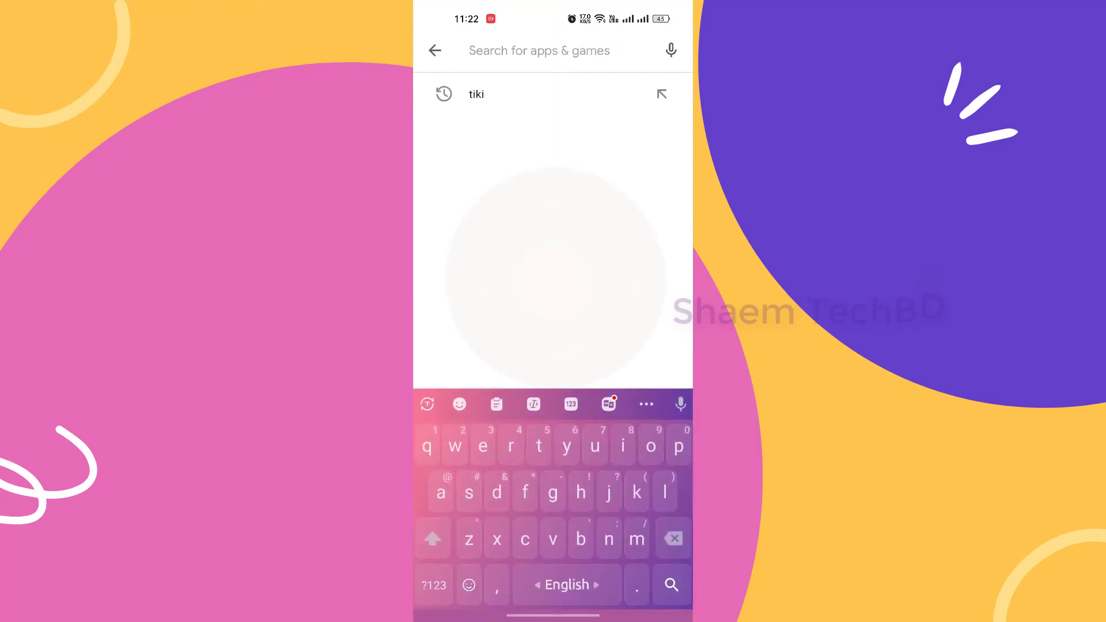
{"action": "left_click", "coordinate": [476, 94]}
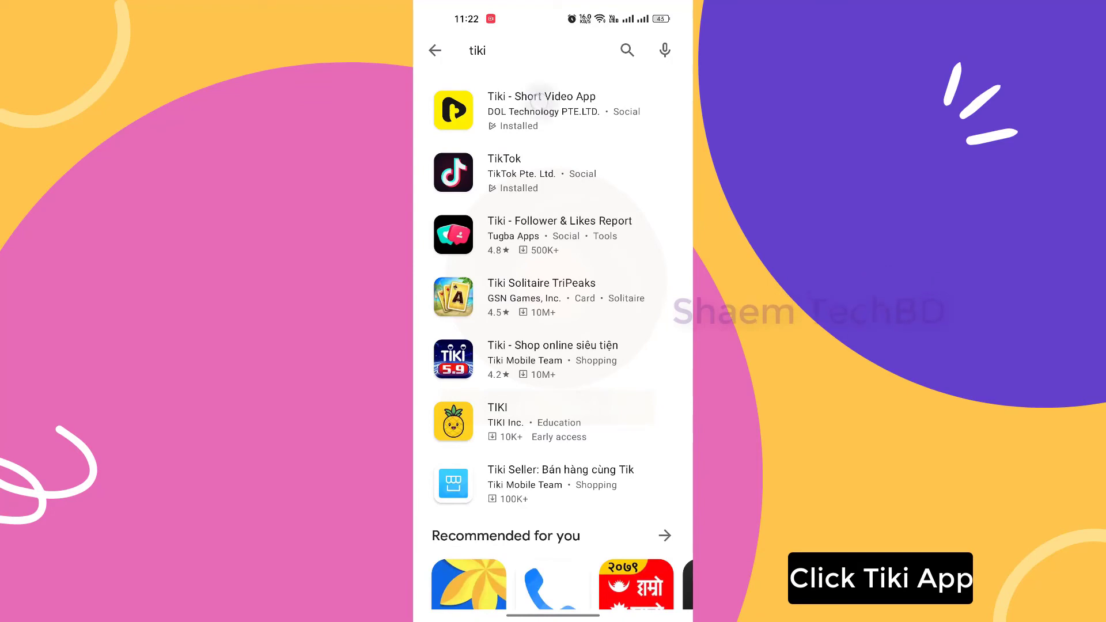
{"action": "left_click", "coordinate": [541, 109]}
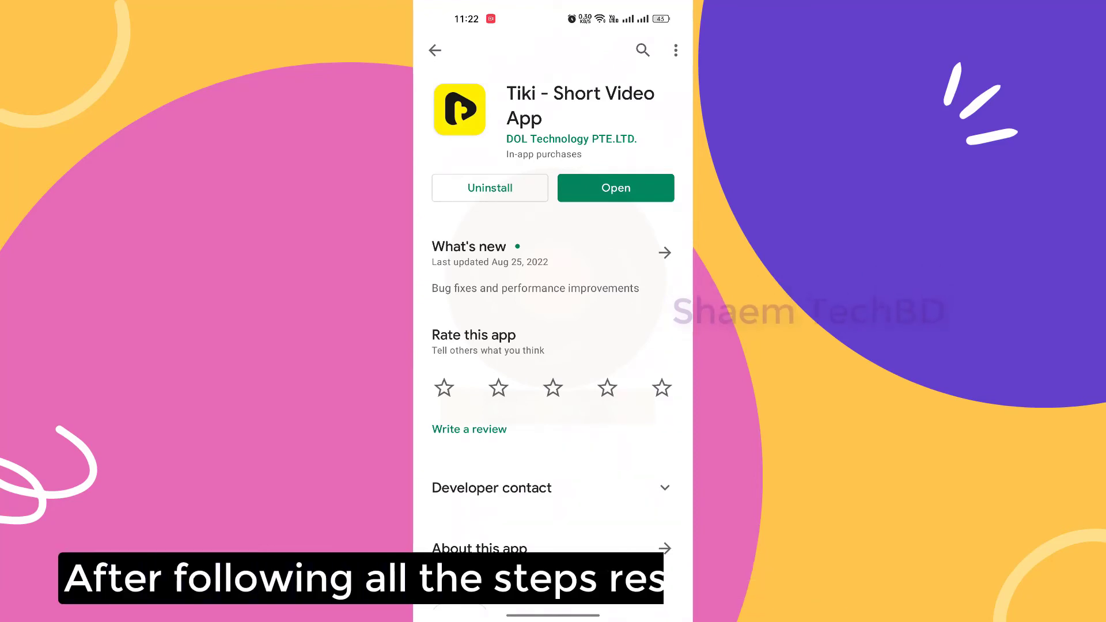
{"action": "left_click_drag", "start_coordinate": [553, 616], "coordinate": [553, 172]}
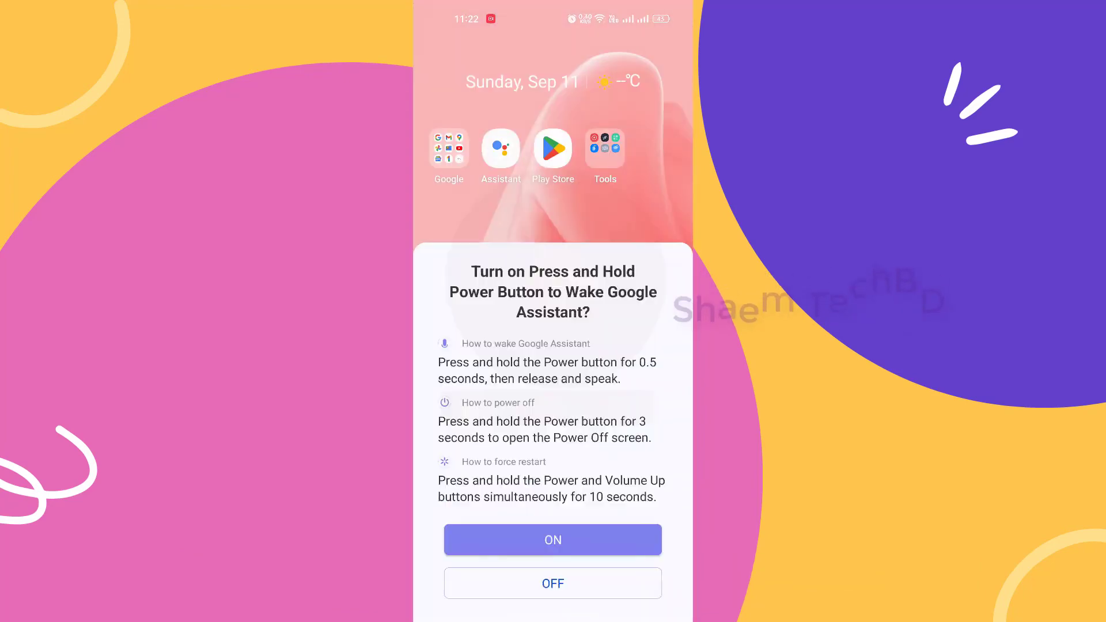